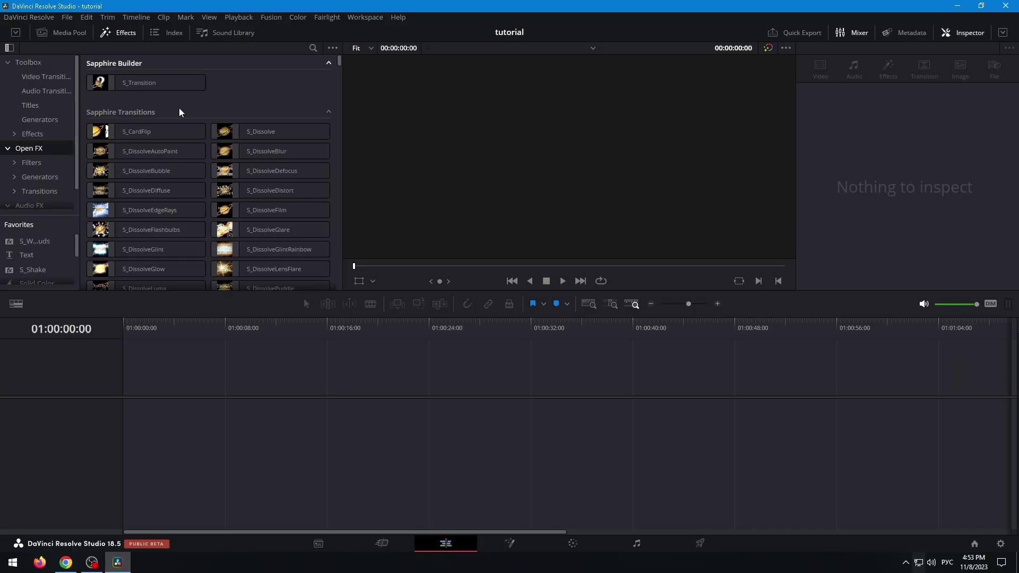
# Step: Import the 9mm go bang video and the car photo from the desktop into the timeline
pyautogui.press('super+Right')
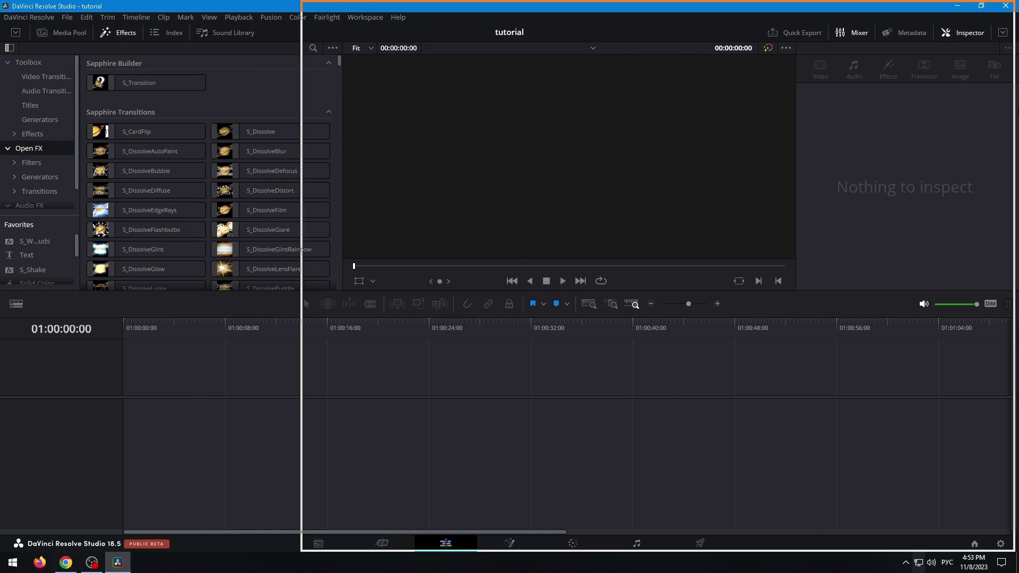
pyautogui.click(272, 226)
pyautogui.click(20, 359)
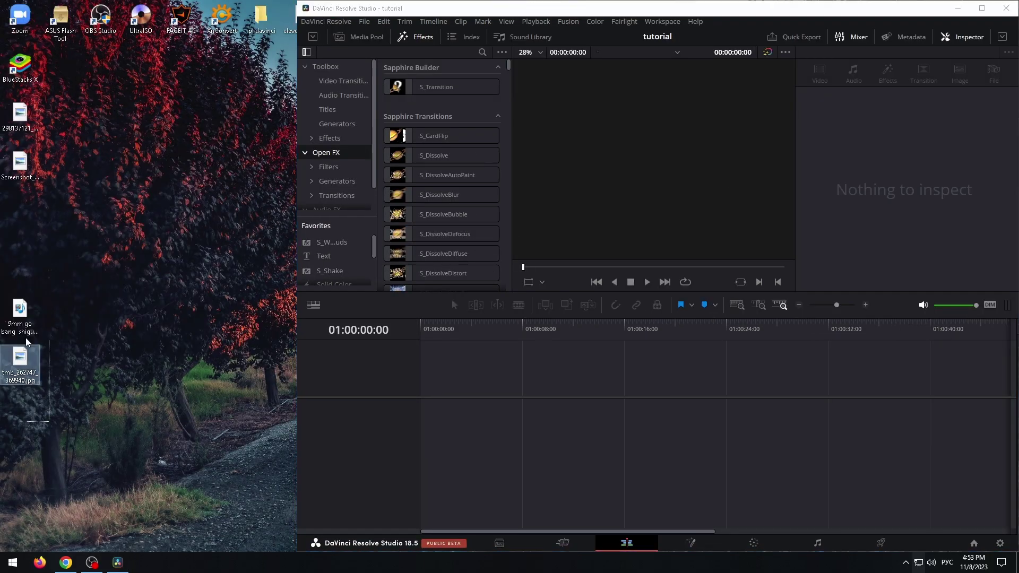
pyautogui.click(20, 311)
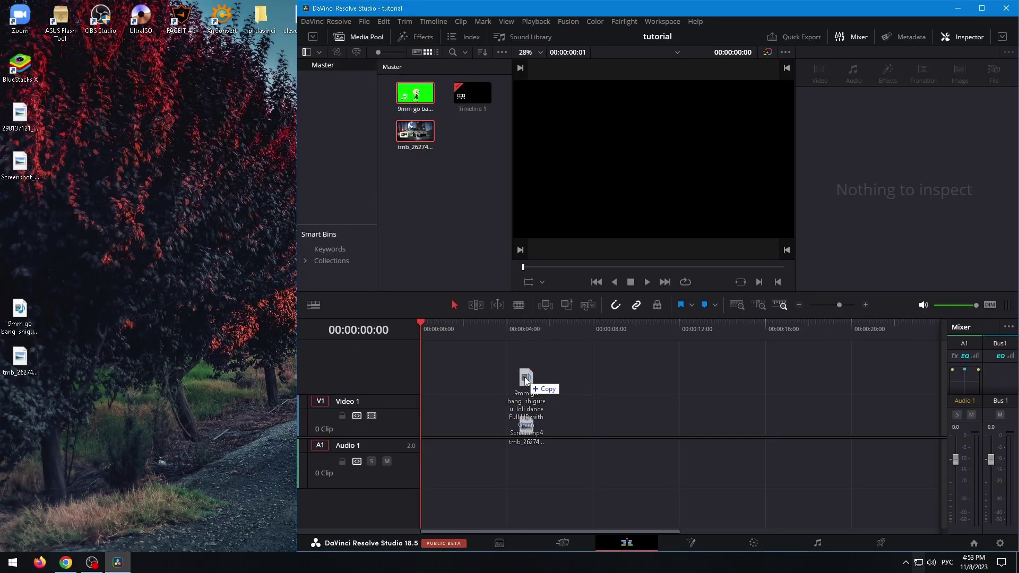
pyautogui.moveTo(303, 348); pyautogui.dragTo(524, 376)
pyautogui.click(603, 328)
# Step: Add a second video track and move the green-screen clip onto V2 above the photo
pyautogui.rightClick(412, 406)
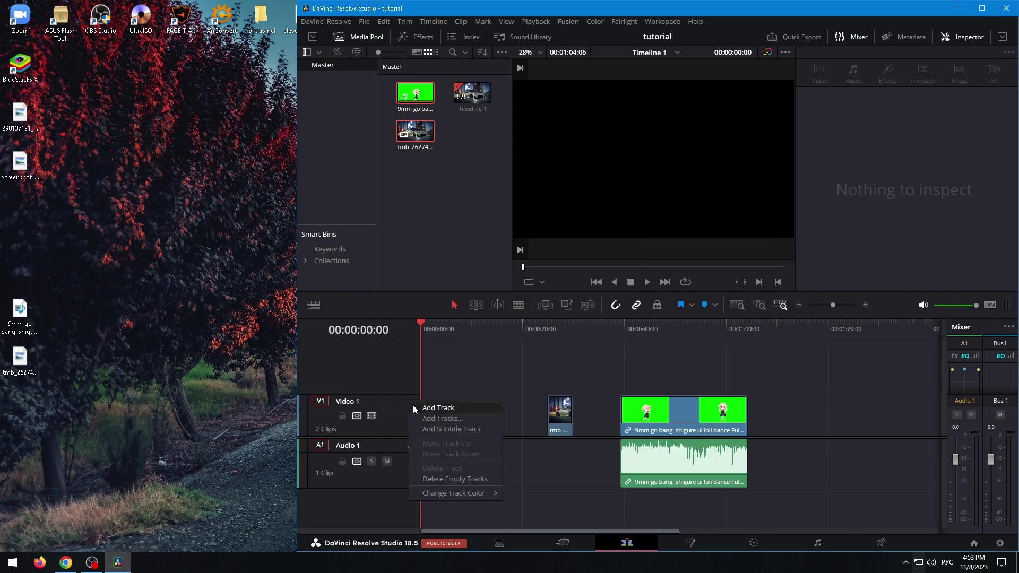
pyautogui.click(422, 408)
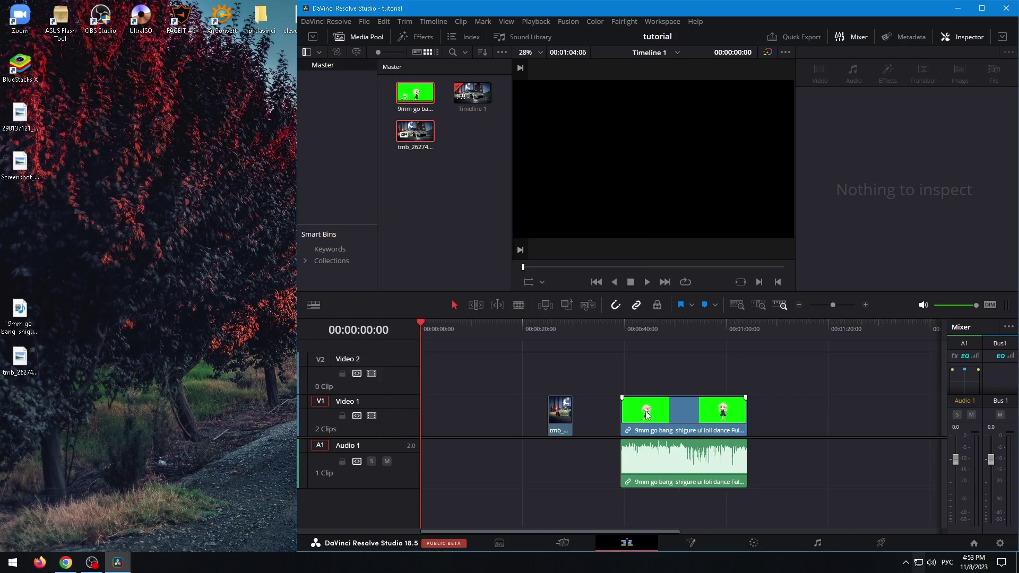
pyautogui.moveTo(647, 413)
pyautogui.mouseDown()
pyautogui.moveTo(647, 400)
pyautogui.moveTo(571, 390)
pyautogui.mouseUp()
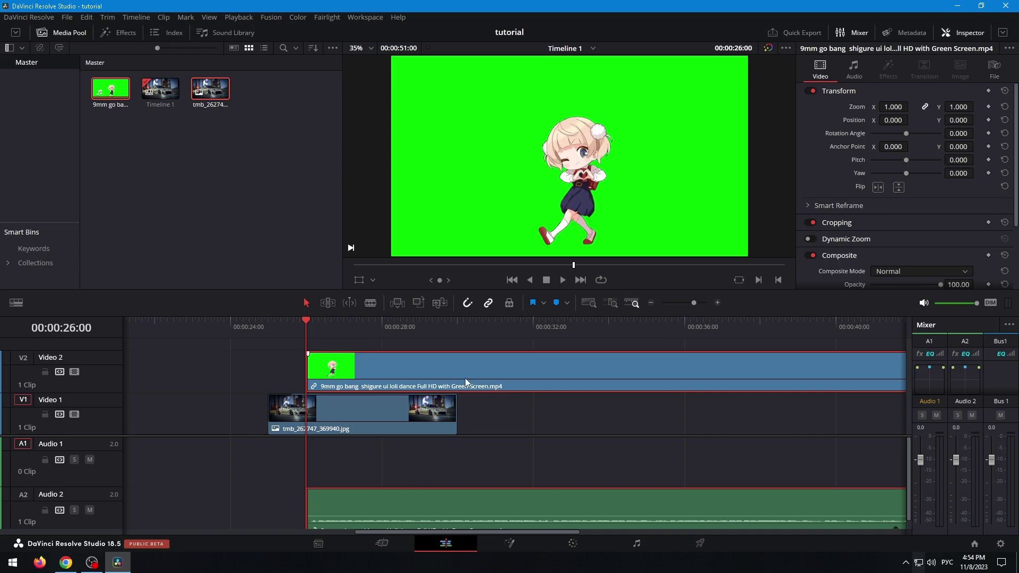
# Step: Filter the effects library by '3D' to list the 3D Keyer
pyautogui.click(122, 36)
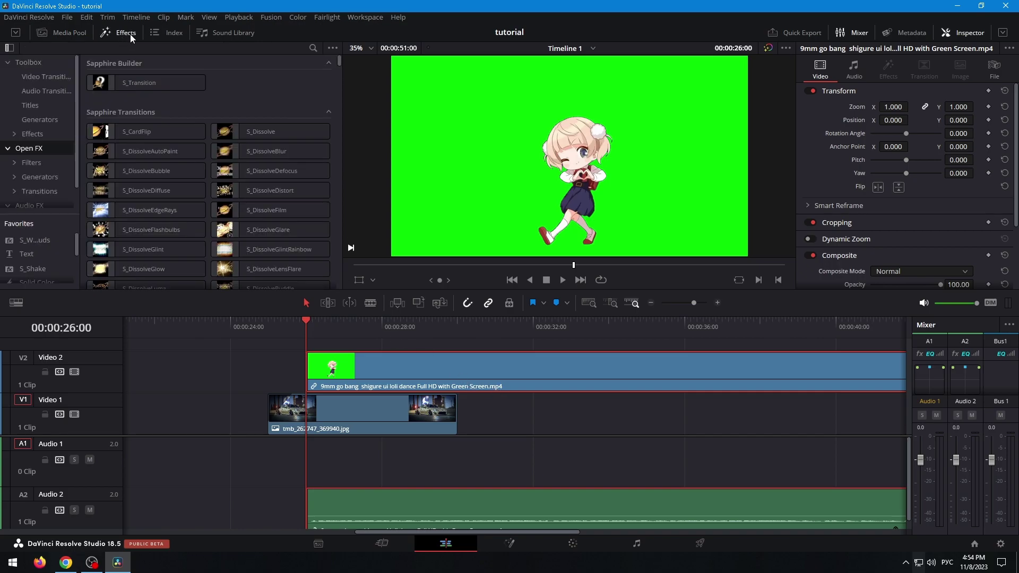
pyautogui.click(312, 48)
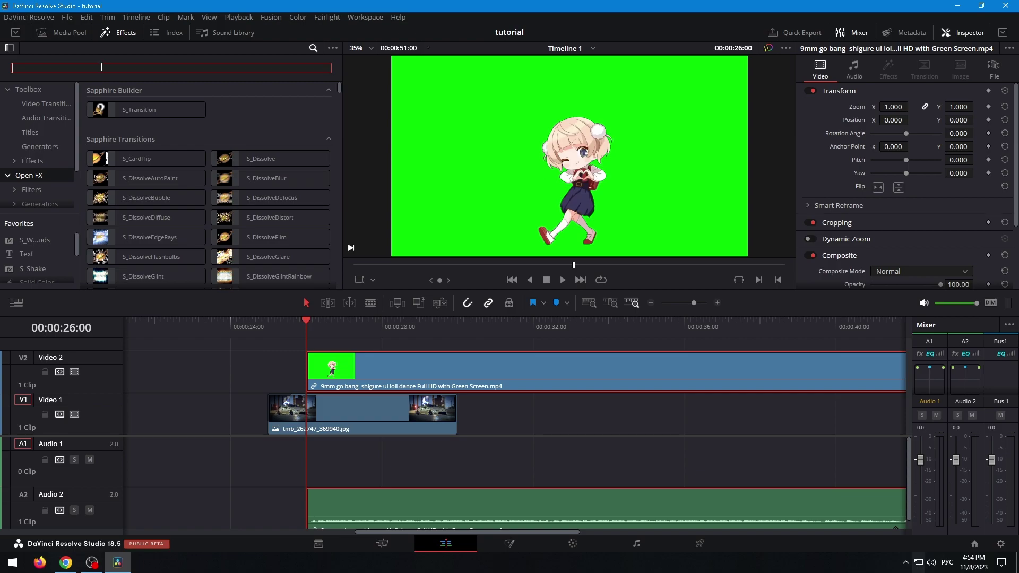
pyautogui.write('Зв')
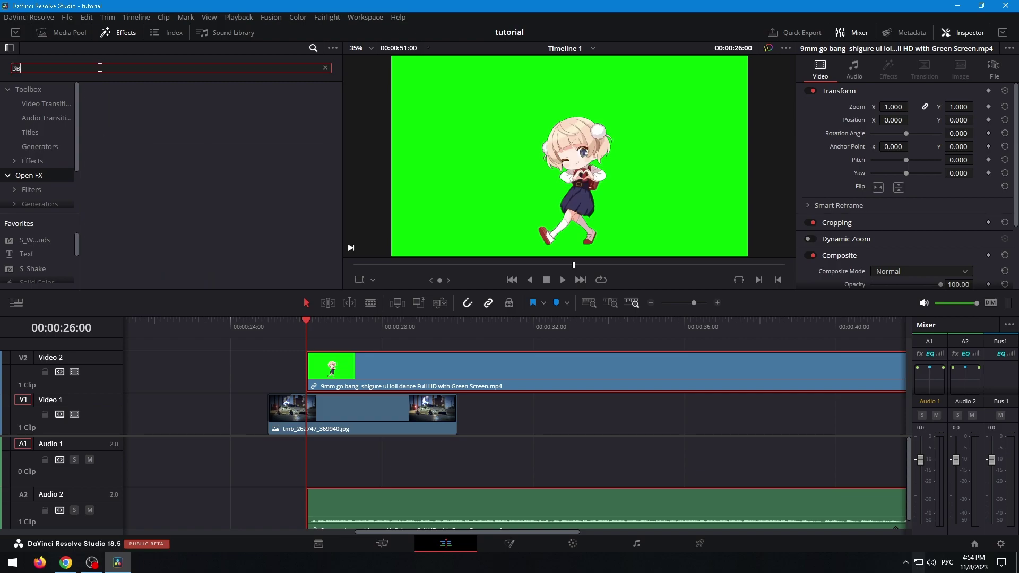
pyautogui.hotkey('alt', 'shift')
pyautogui.press('BackSpace')
pyautogui.press('BackSpace')
pyautogui.write('3d')
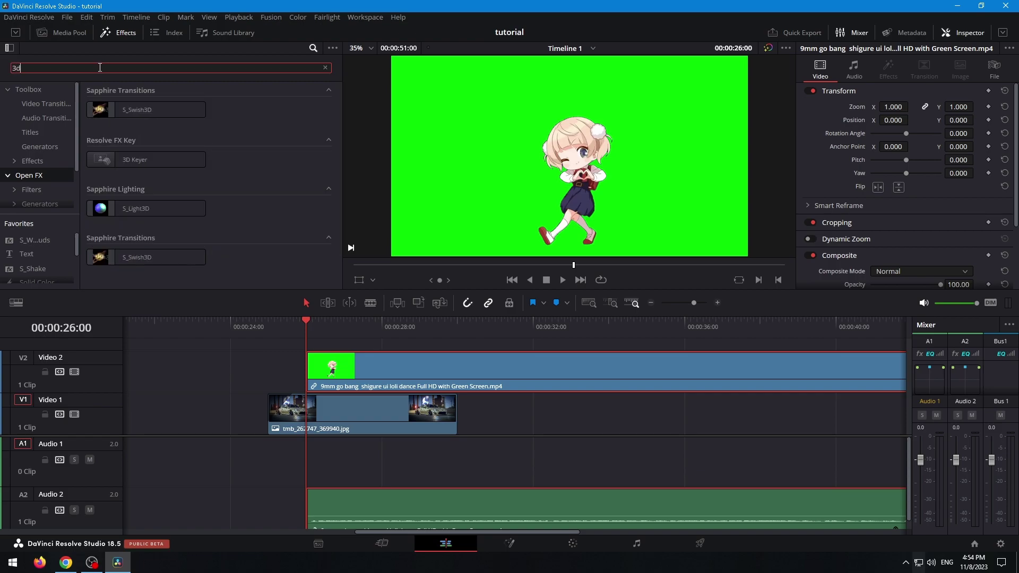
# Step: Drop the 3D Keyer onto the V2 dance clip and set the viewer overlay to Open FX Overlay
pyautogui.click(126, 160)
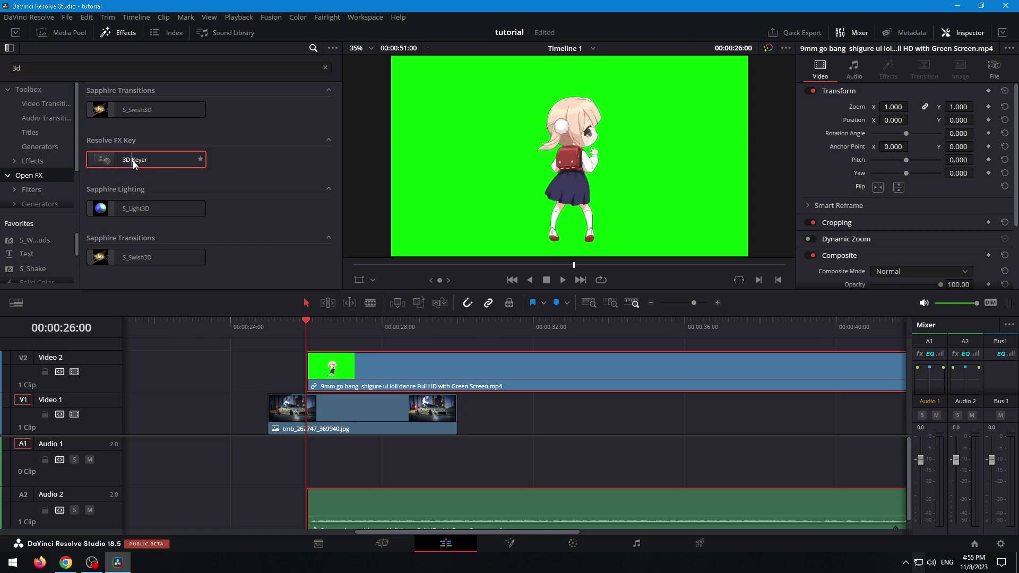
pyautogui.moveTo(125, 162)
pyautogui.mouseDown()
pyautogui.moveTo(449, 359)
pyautogui.moveTo(429, 371)
pyautogui.mouseUp()
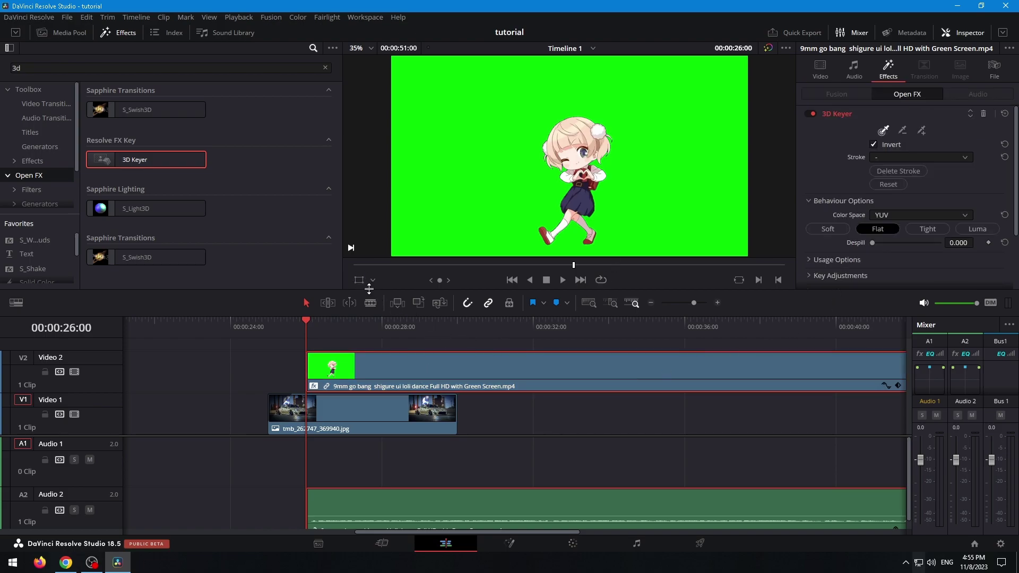
pyautogui.click(371, 281)
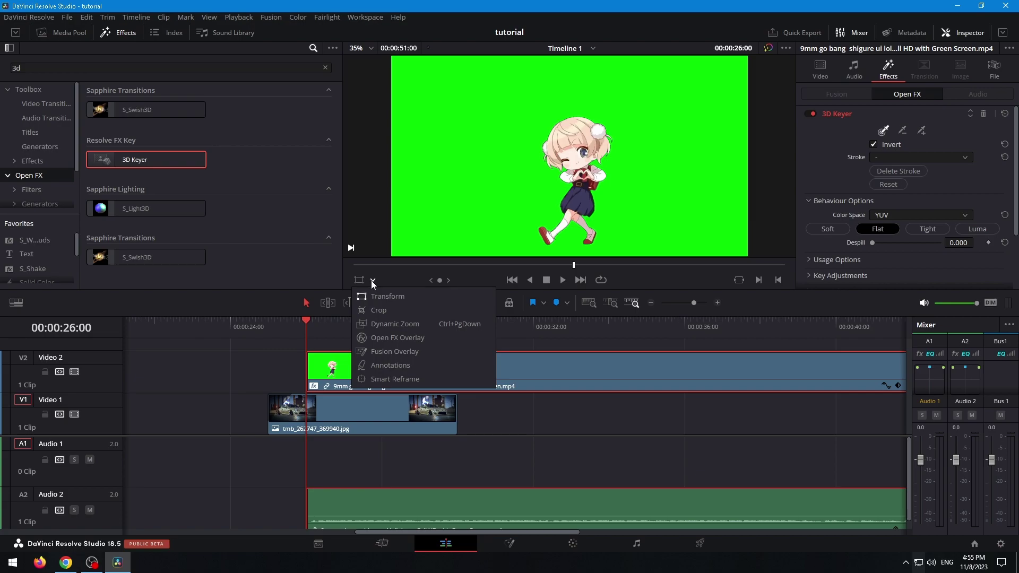
pyautogui.click(392, 337)
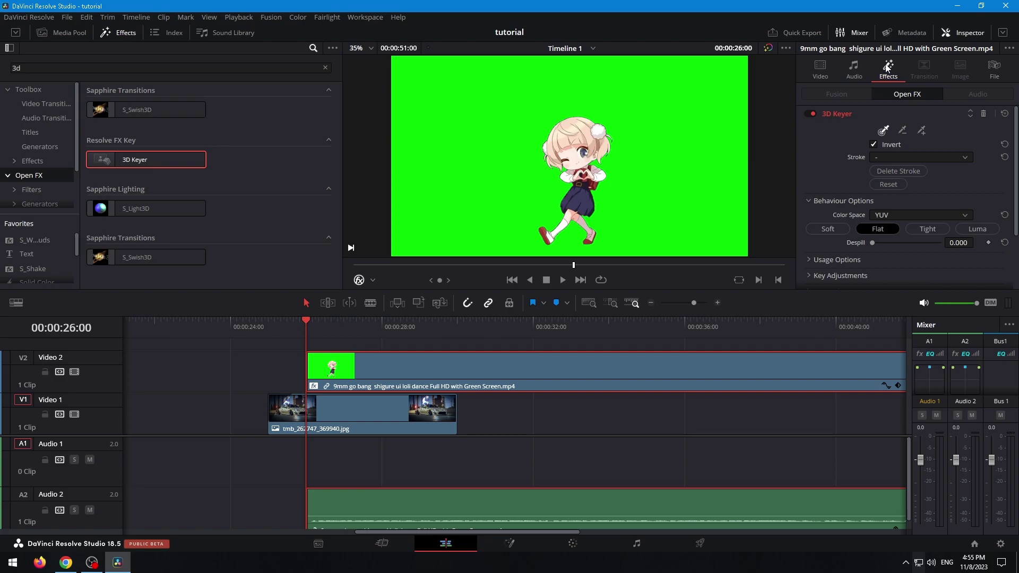
# Step: Sample the green background with the 3D Keyer eyedropper to reveal the car photo
pyautogui.click(883, 131)
pyautogui.moveTo(684, 102); pyautogui.dragTo(689, 143)
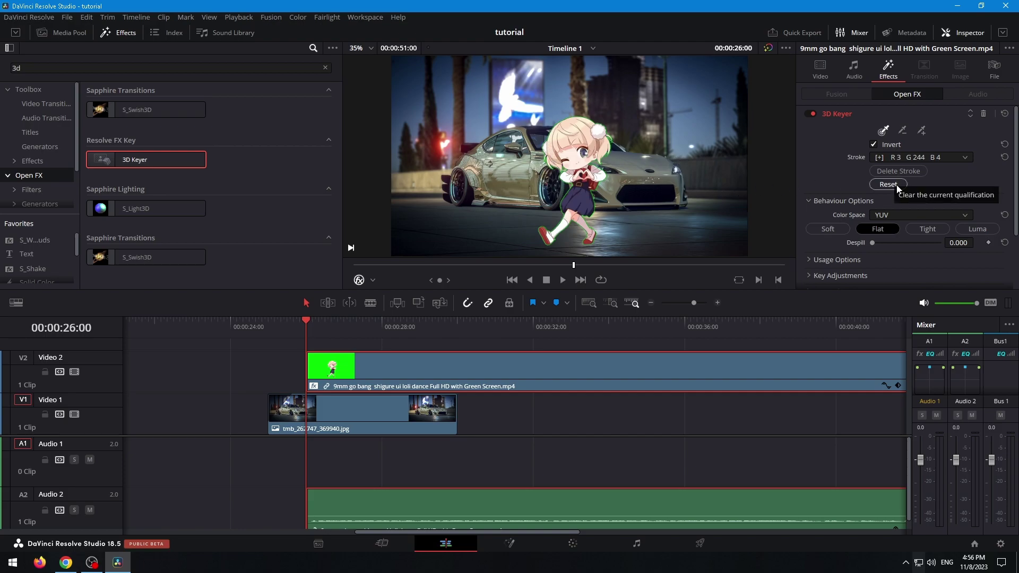
# Step: Raise the 3D Keyer despill to 1.000 and save the project
pyautogui.moveTo(875, 244); pyautogui.dragTo(965, 244)
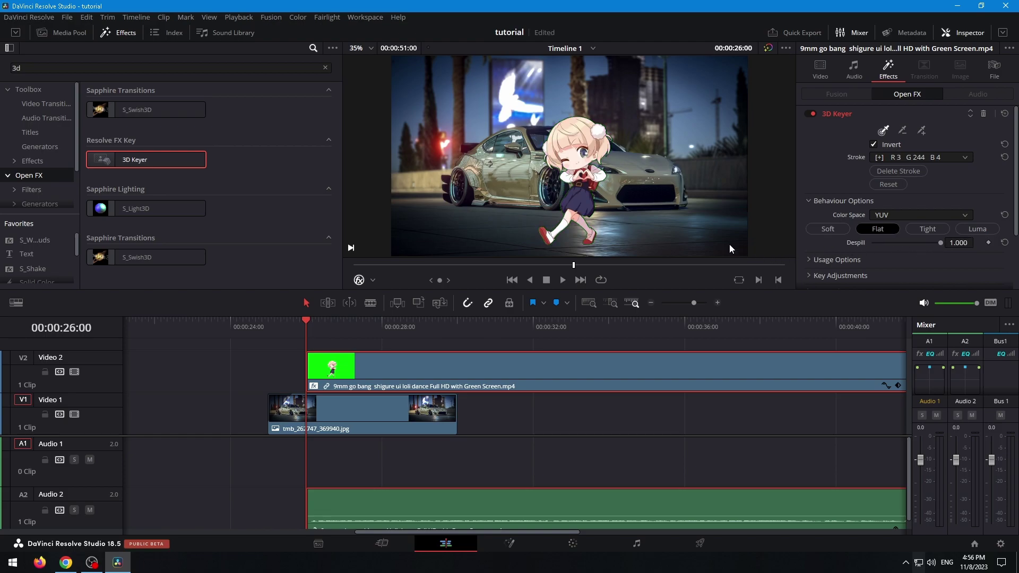
pyautogui.hotkey('ctrl', 's')
pyautogui.scroll(-1, 582, 167)
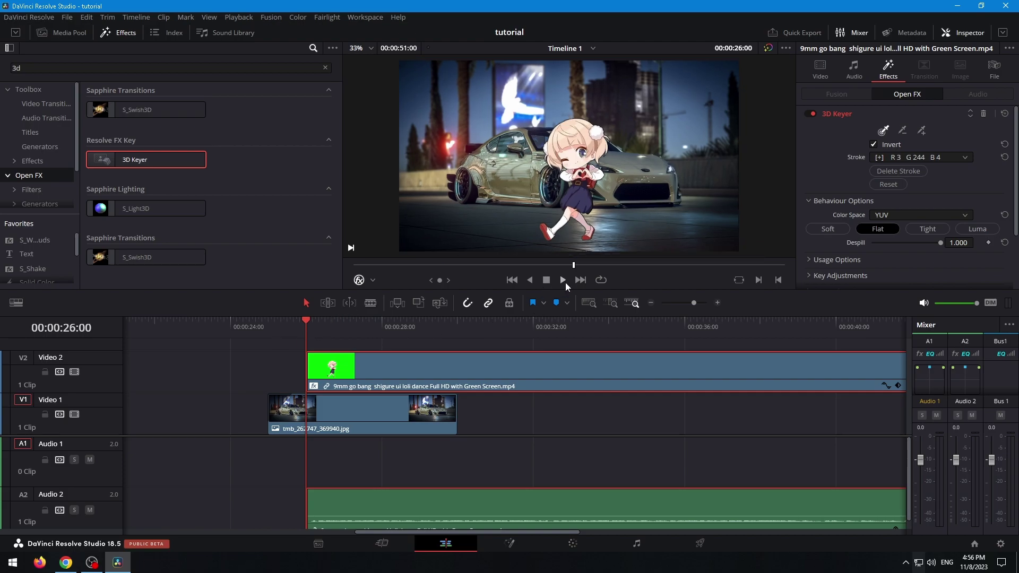
pyautogui.click(286, 324)
pyautogui.press('space')
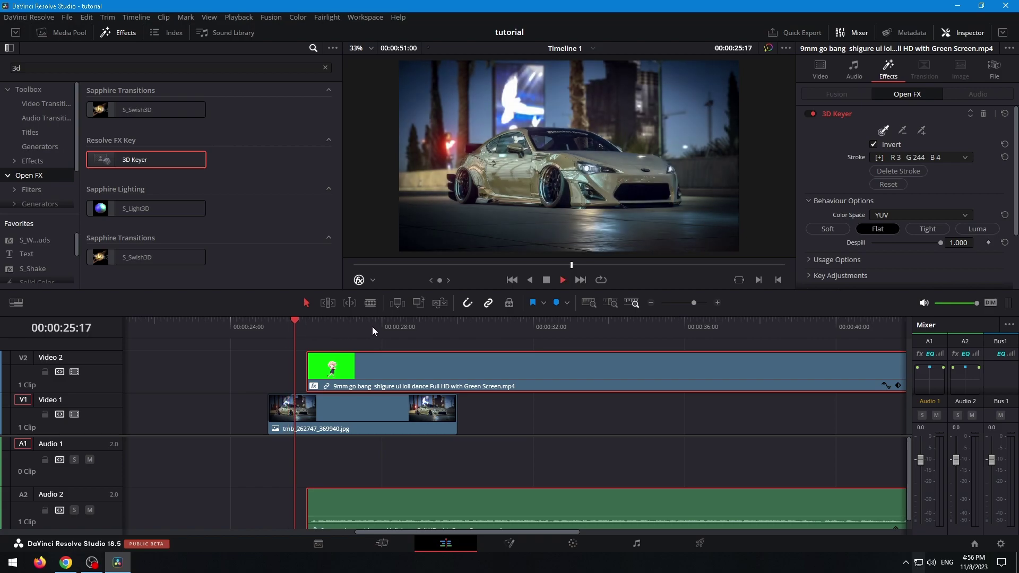
pyautogui.press('space')
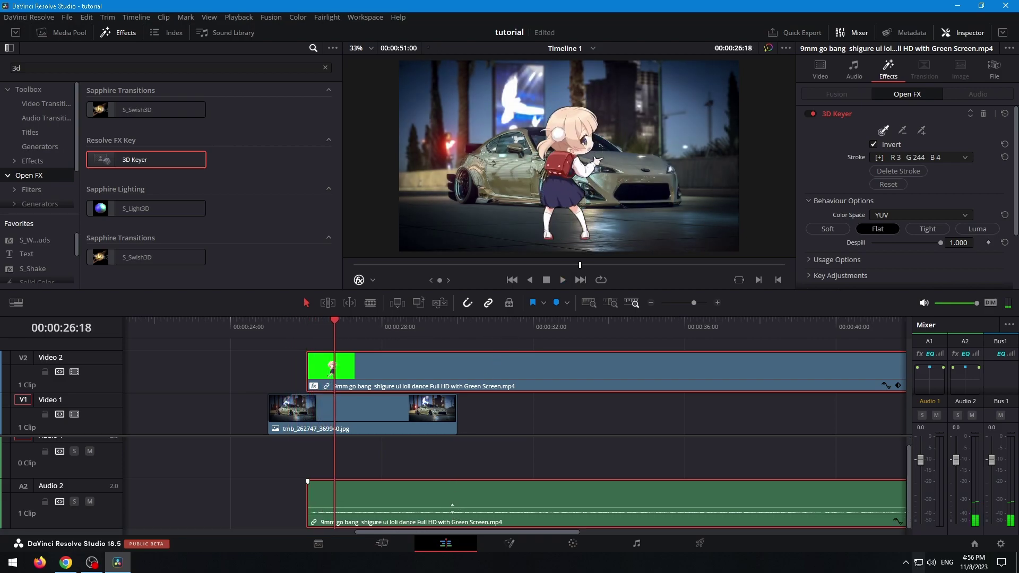
pyautogui.scroll(-1, 446, 508)
pyautogui.press('space')
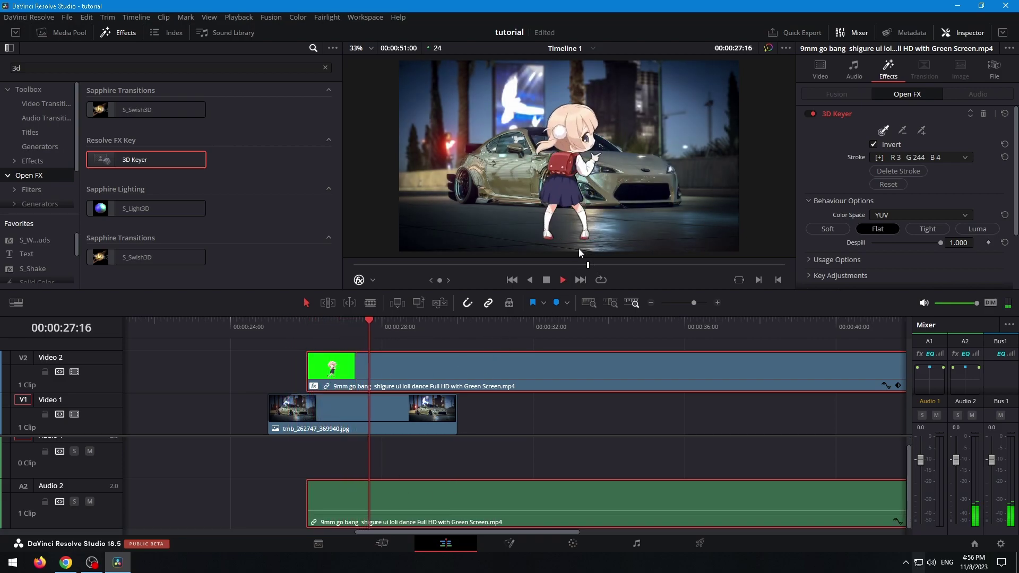
pyautogui.moveTo(293, 327); pyautogui.dragTo(348, 326)
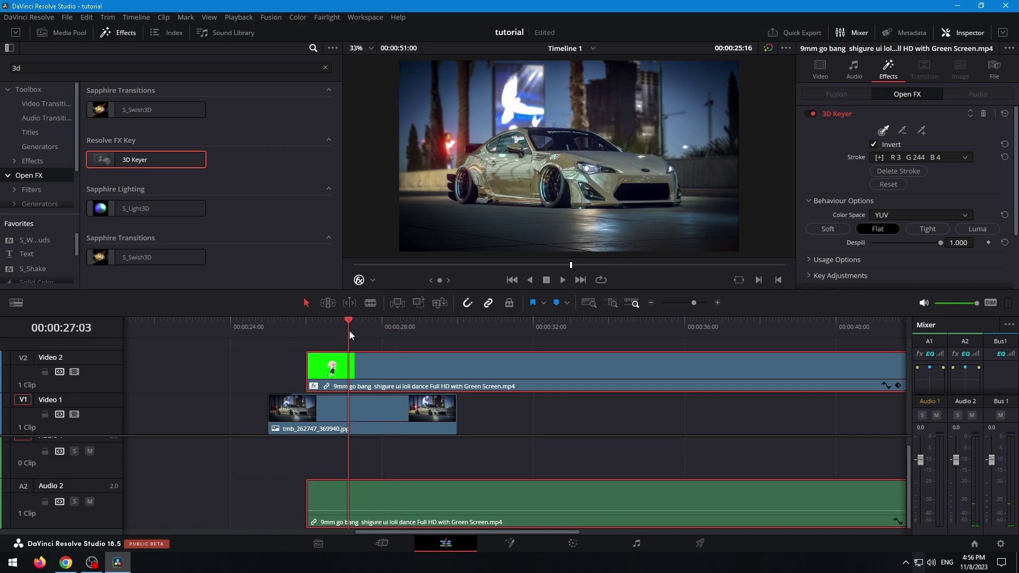
# Step: Show the Transform overlay, play back, and extend the V1 car photo clip
pyautogui.click(372, 280)
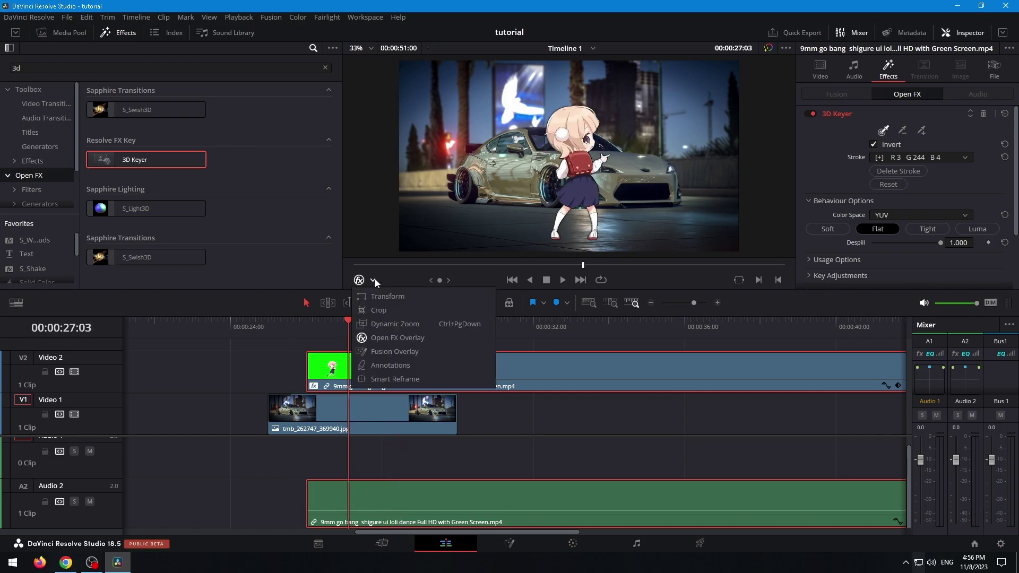
pyautogui.click(381, 297)
pyautogui.click(267, 329)
pyautogui.press('space')
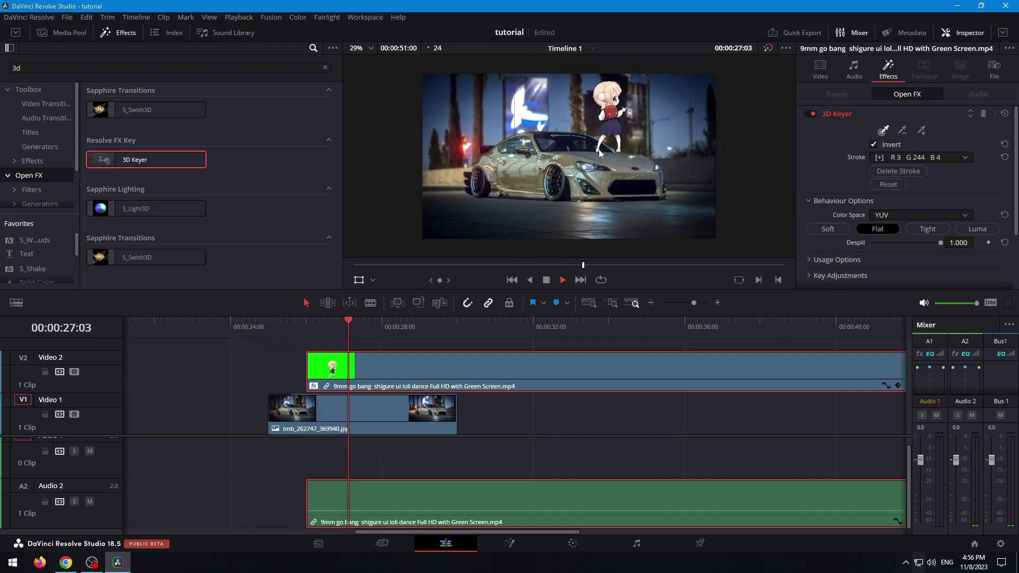
pyautogui.scroll(-2, 587, 150)
pyautogui.scroll(-1, 586, 150)
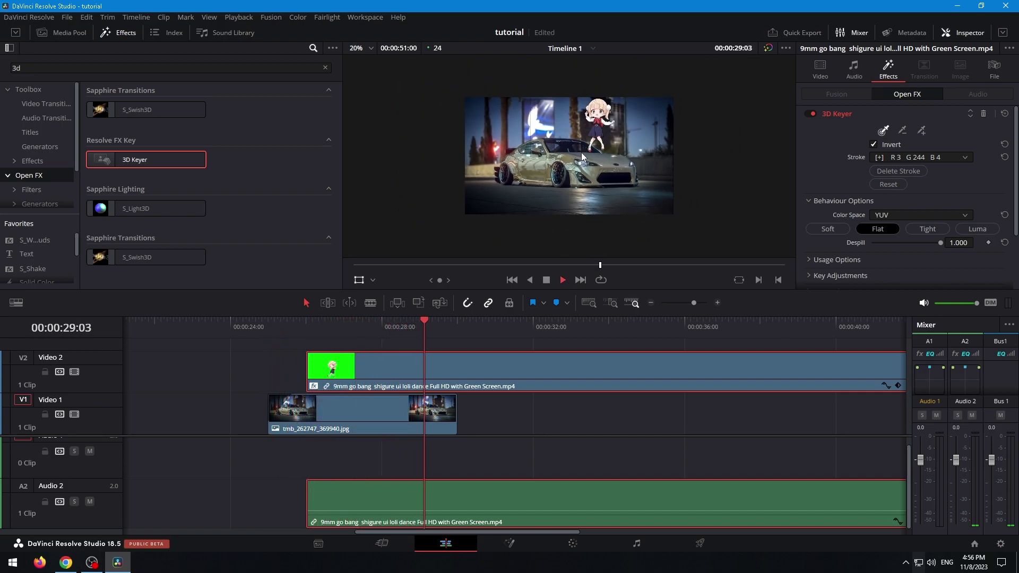
pyautogui.scroll(-1, 578, 157)
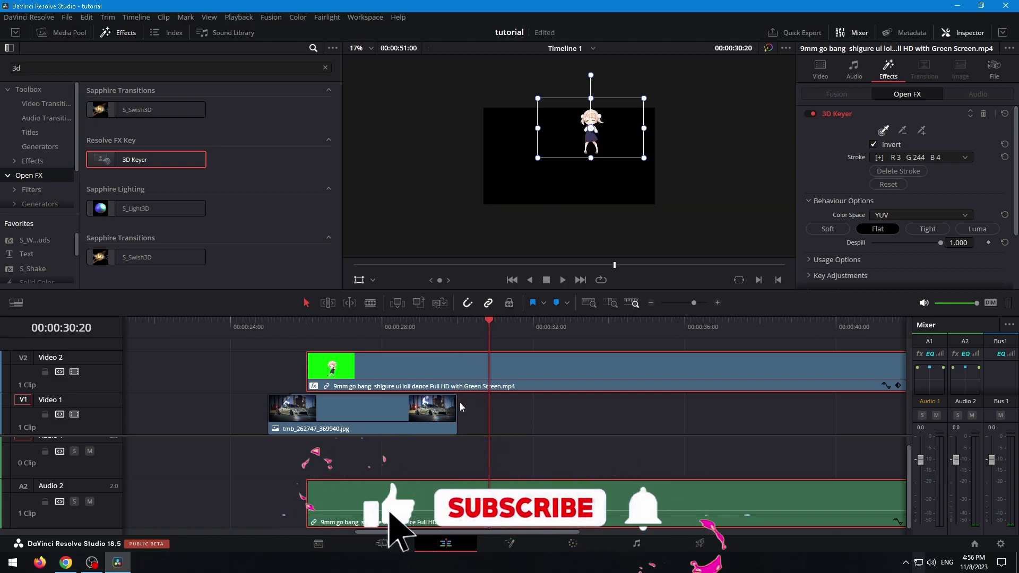
pyautogui.moveTo(456, 414); pyautogui.dragTo(698, 414)
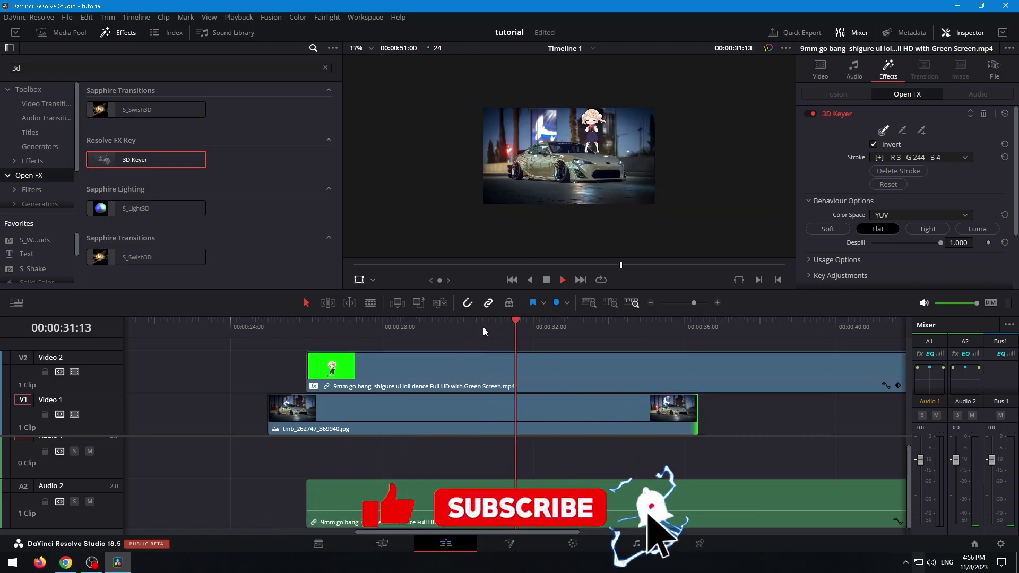